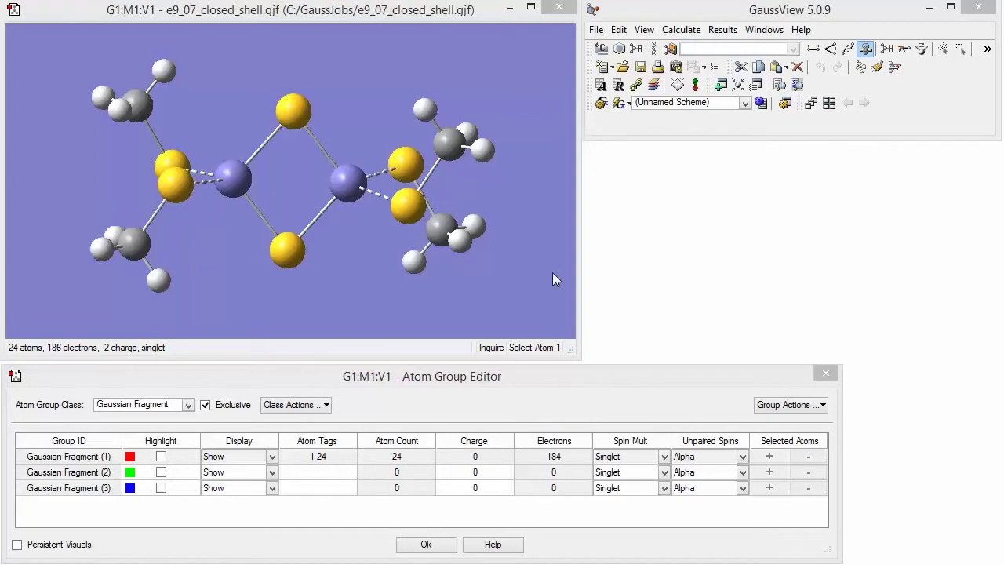
Rotate the Fe2S2 model so both irons sit side by side, with thiolates at the ends
{"action": "mouse_move", "coordinate": [528, 292]}
{"action": "left_mouse_down"}
{"action": "mouse_move", "coordinate": [367, 233]}
{"action": "mouse_move", "coordinate": [339, 186]}
{"action": "mouse_move", "coordinate": [347, 193]}
{"action": "left_mouse_up"}
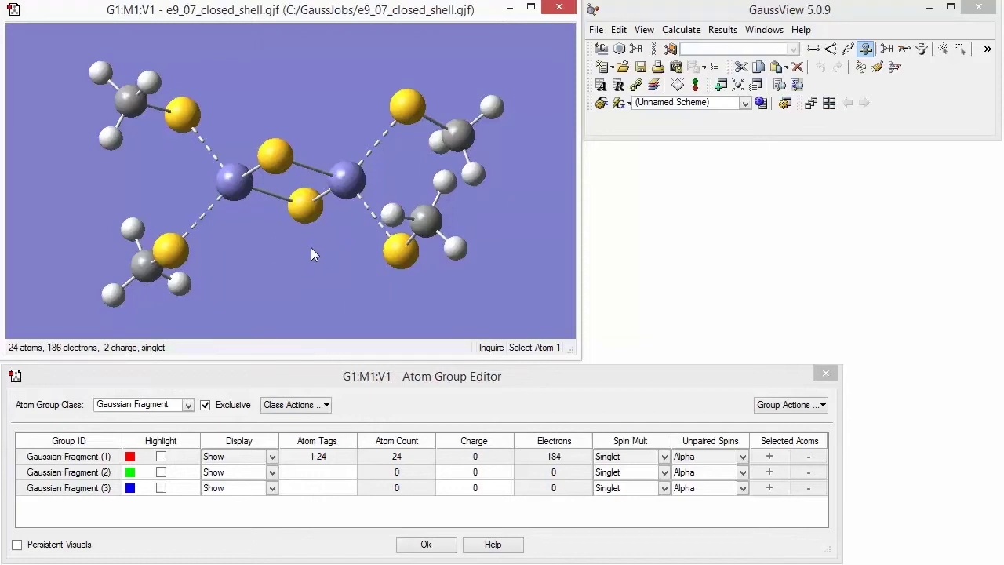
{"action": "mouse_move", "coordinate": [310, 247]}
{"action": "left_mouse_down"}
{"action": "mouse_move", "coordinate": [335, 230]}
{"action": "mouse_move", "coordinate": [328, 137]}
{"action": "left_mouse_up"}
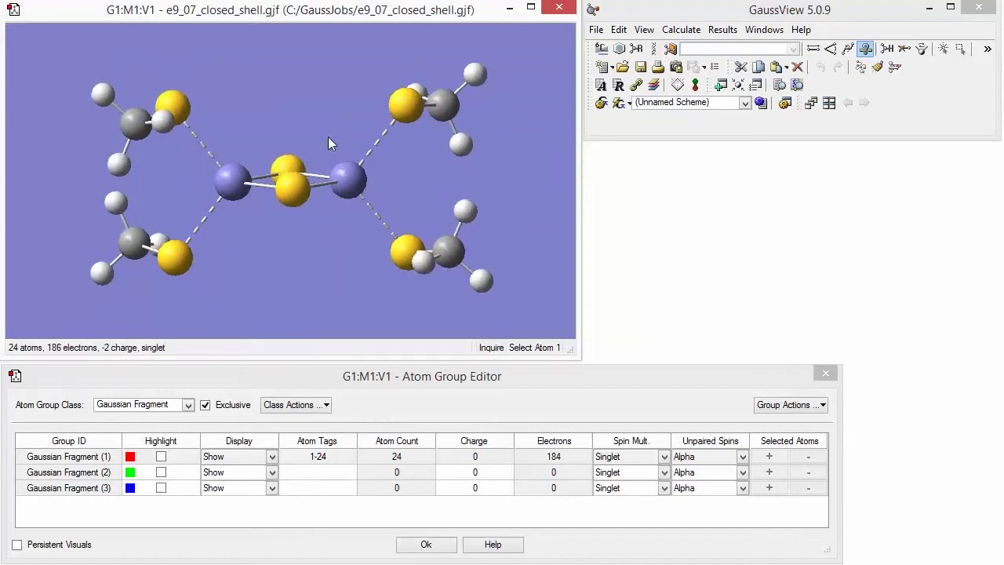
{"action": "left_click", "coordinate": [505, 379]}
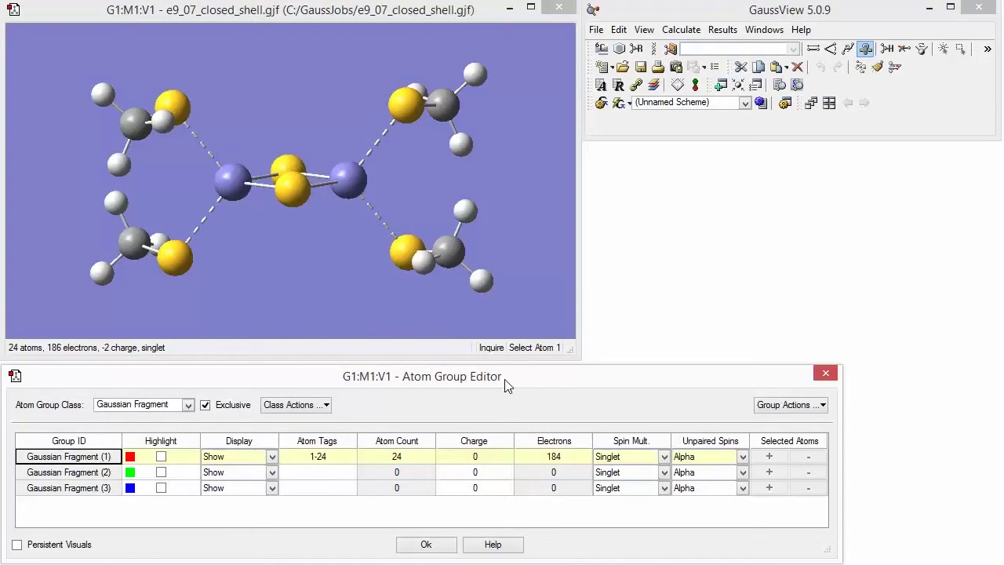
Box-select the left iron and its two thiolates and assign them to fragment 2
{"action": "left_click", "coordinate": [960, 49]}
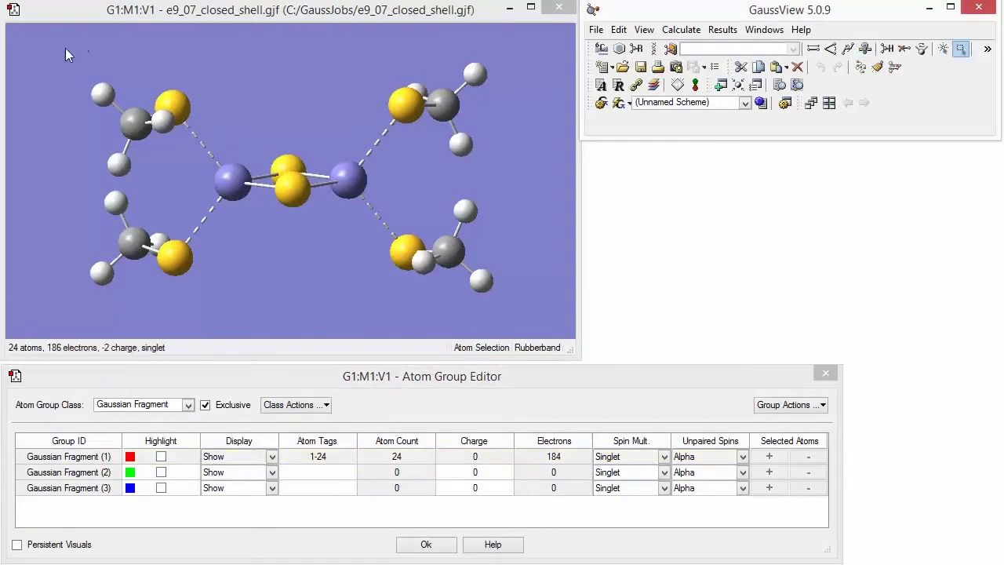
{"action": "mouse_move", "coordinate": [54, 58]}
{"action": "left_mouse_down"}
{"action": "mouse_move", "coordinate": [209, 313]}
{"action": "mouse_move", "coordinate": [228, 313]}
{"action": "left_mouse_up"}
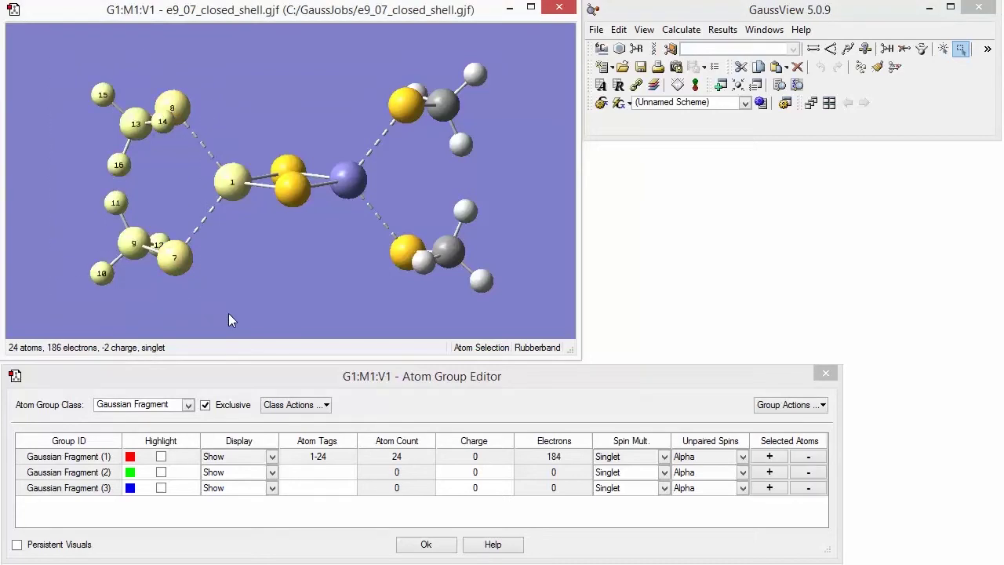
{"action": "left_click", "coordinate": [769, 473]}
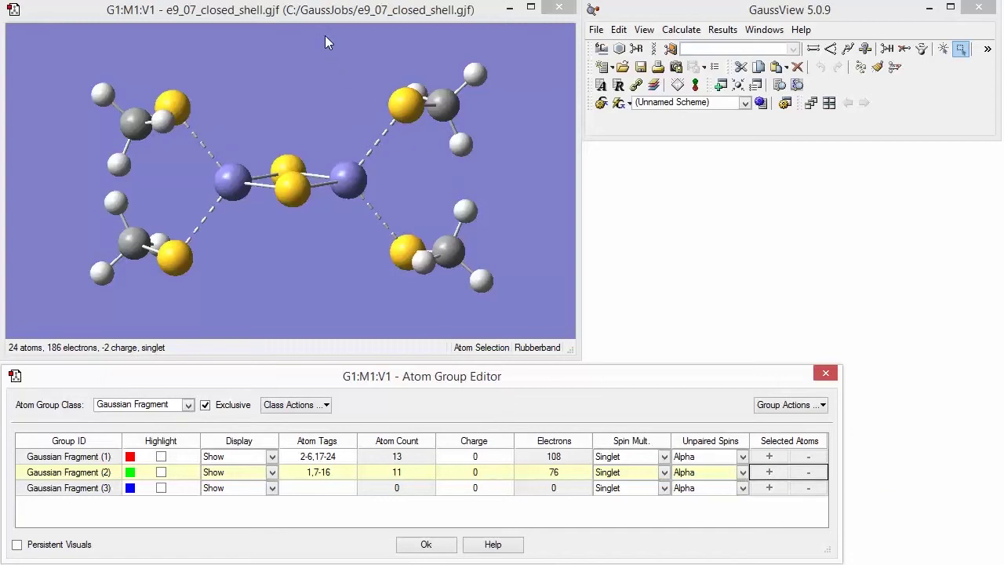
Box-select the right iron and its two thiolates and assign them to fragment 3
{"action": "left_click_drag", "start_coordinate": [326, 39], "coordinate": [487, 266]}
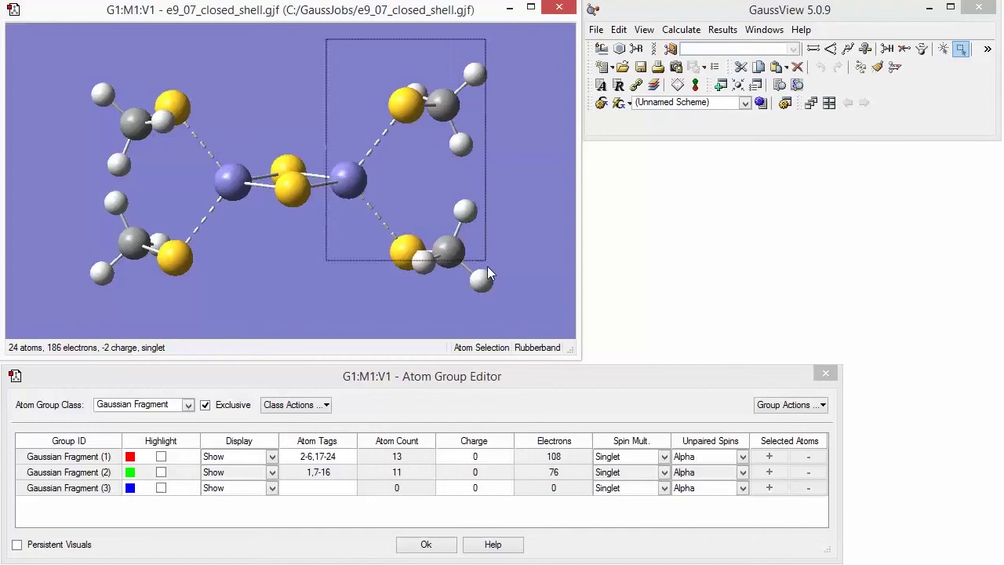
{"action": "left_click_drag", "start_coordinate": [487, 266], "coordinate": [534, 314]}
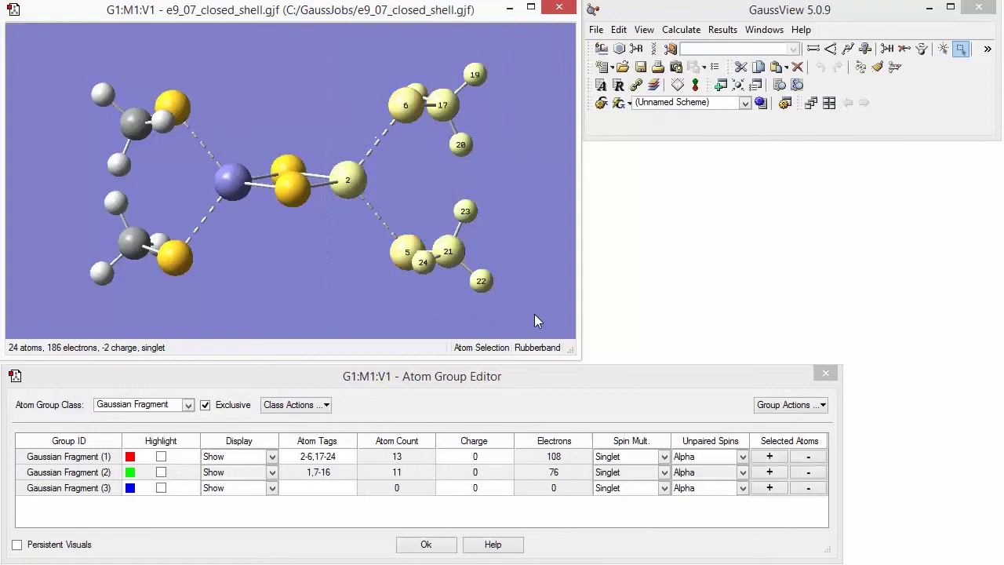
{"action": "left_click", "coordinate": [767, 488]}
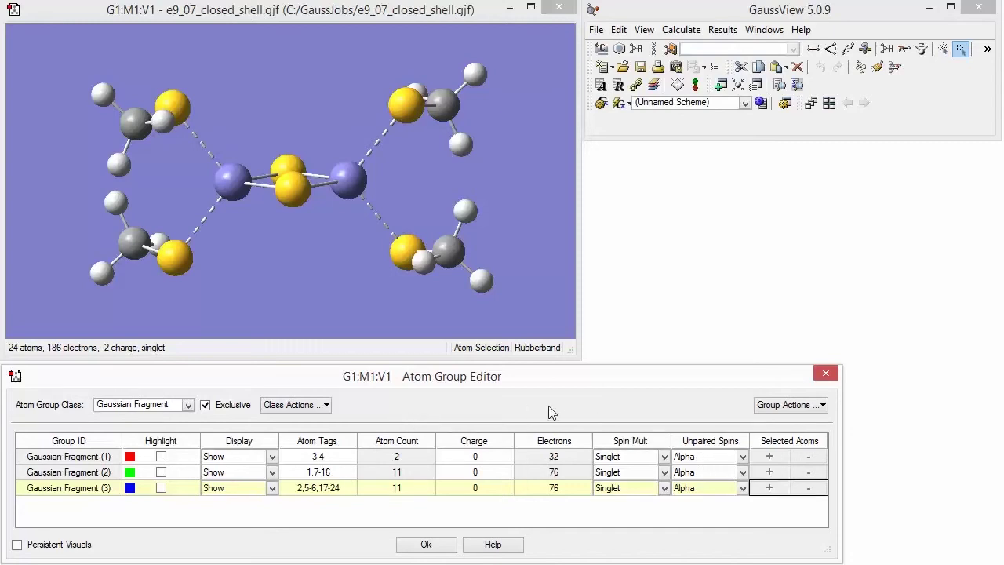
Create a new group, Gaussian Fragment (4), with the suggested name
{"action": "left_click", "coordinate": [786, 405]}
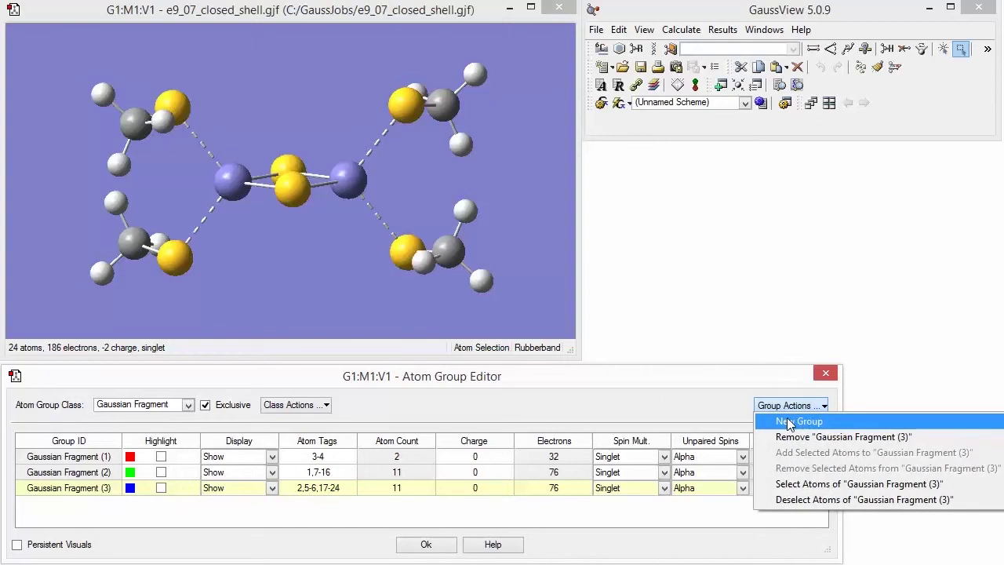
{"action": "left_click", "coordinate": [790, 423]}
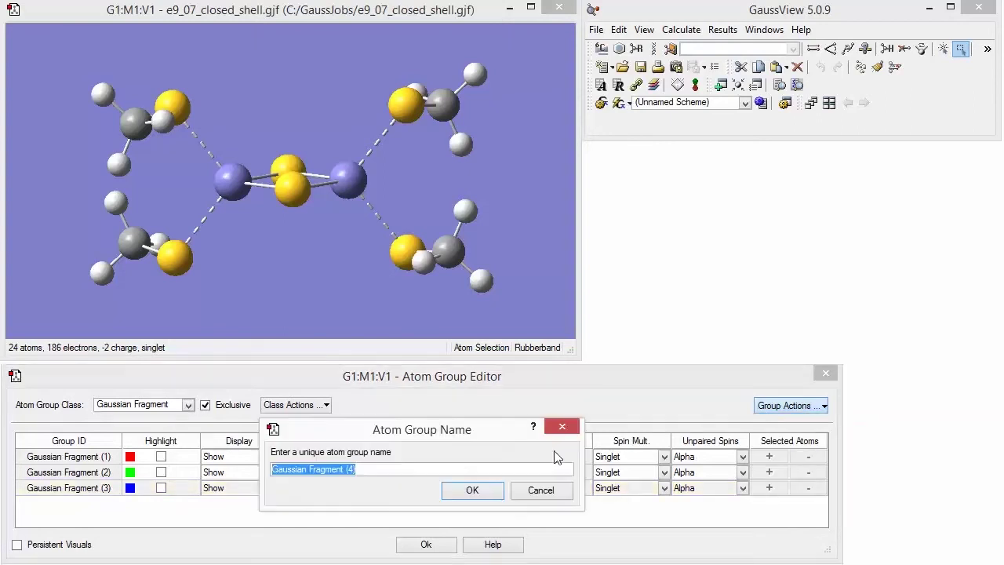
{"action": "left_click", "coordinate": [383, 470]}
{"action": "left_click", "coordinate": [457, 494]}
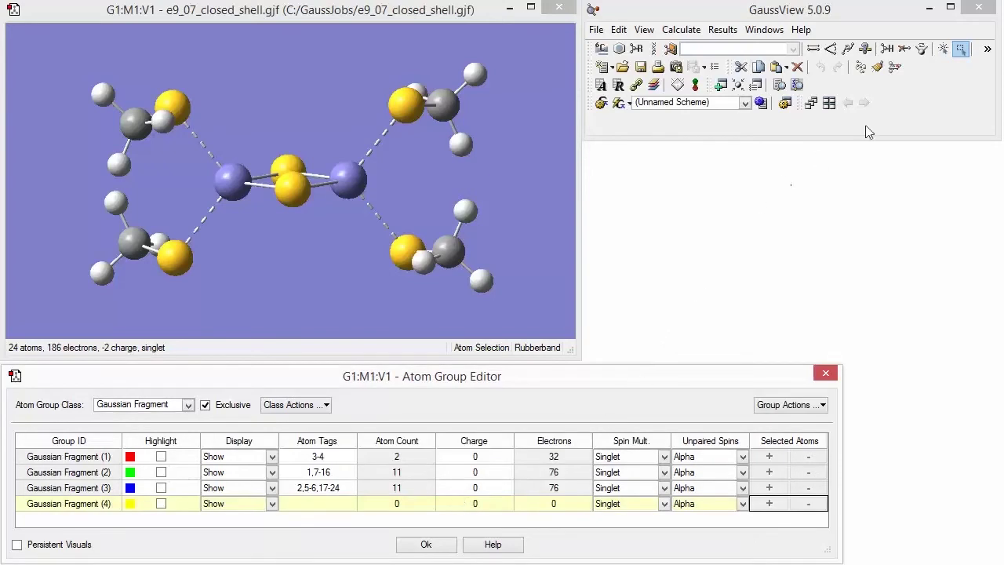
Move bridging sulfur atom 3 into fragment 4
{"action": "left_click", "coordinate": [941, 49]}
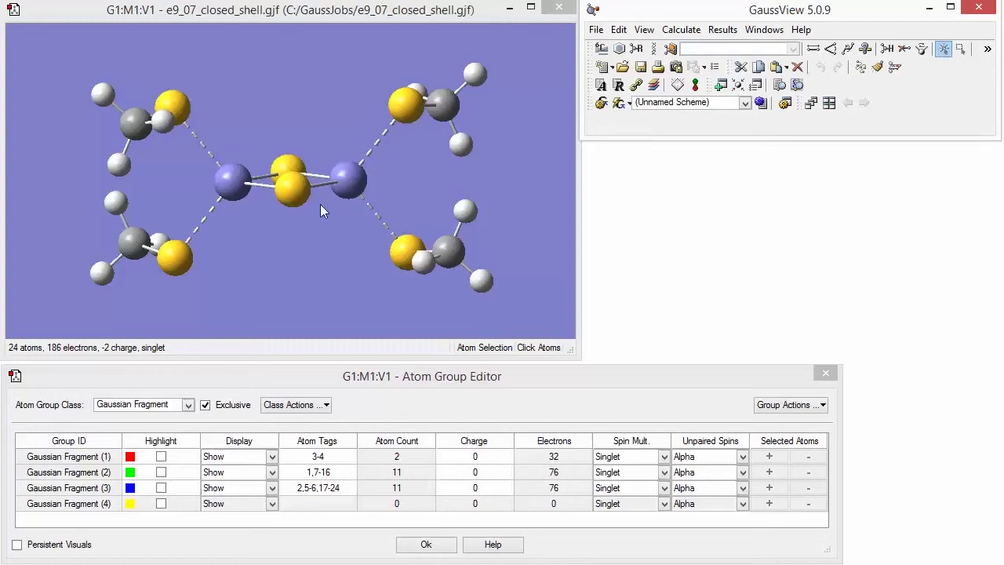
{"action": "left_click", "coordinate": [291, 191]}
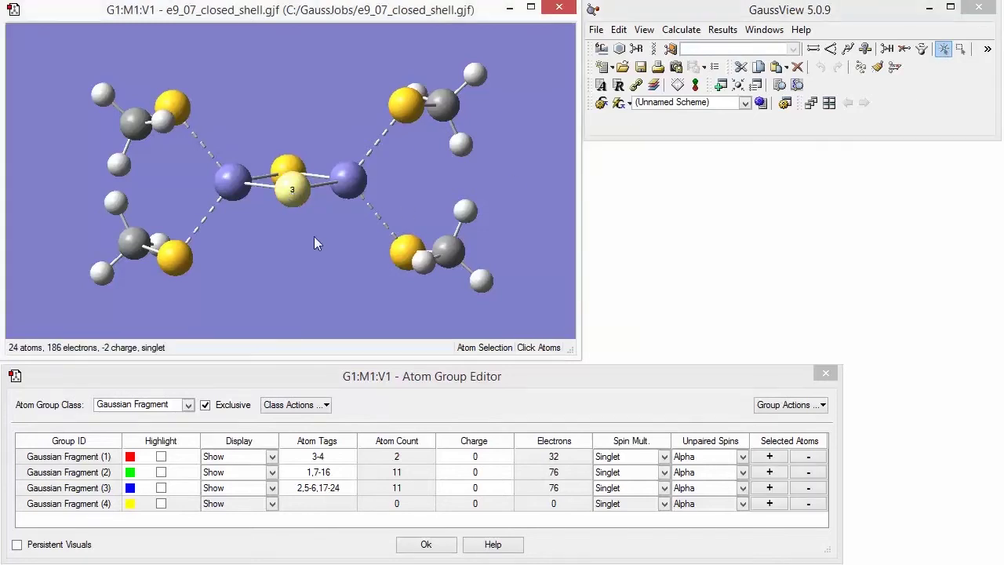
{"action": "left_click", "coordinate": [769, 506]}
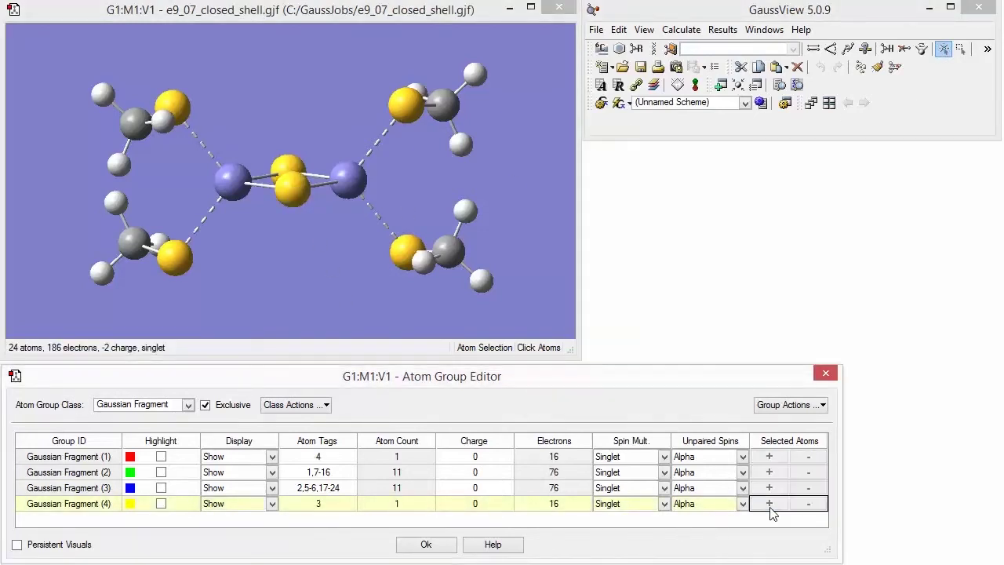
Turn on highlighting for Gaussian fragments 1 through 4
{"action": "left_click", "coordinate": [161, 457]}
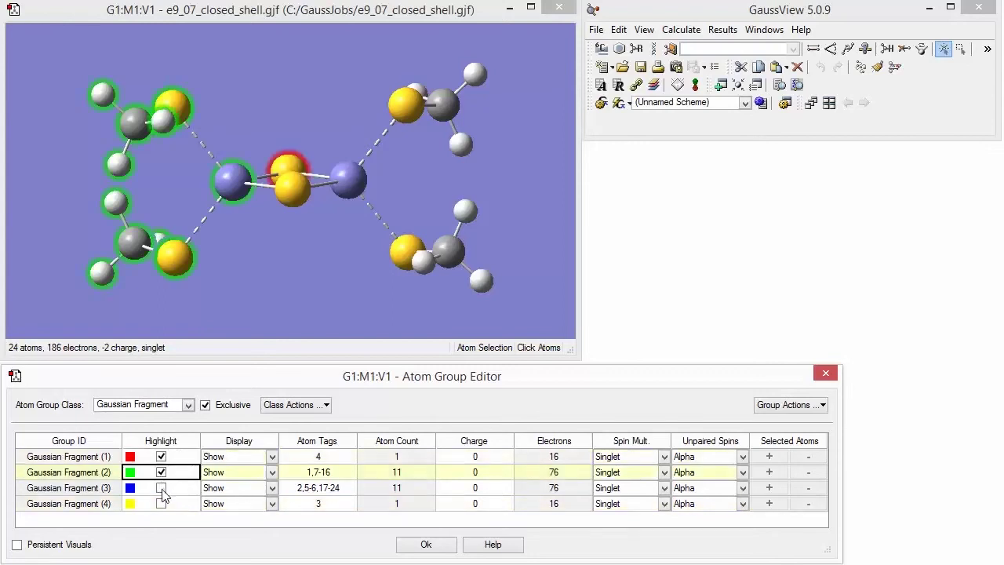
{"action": "left_click", "coordinate": [160, 488]}
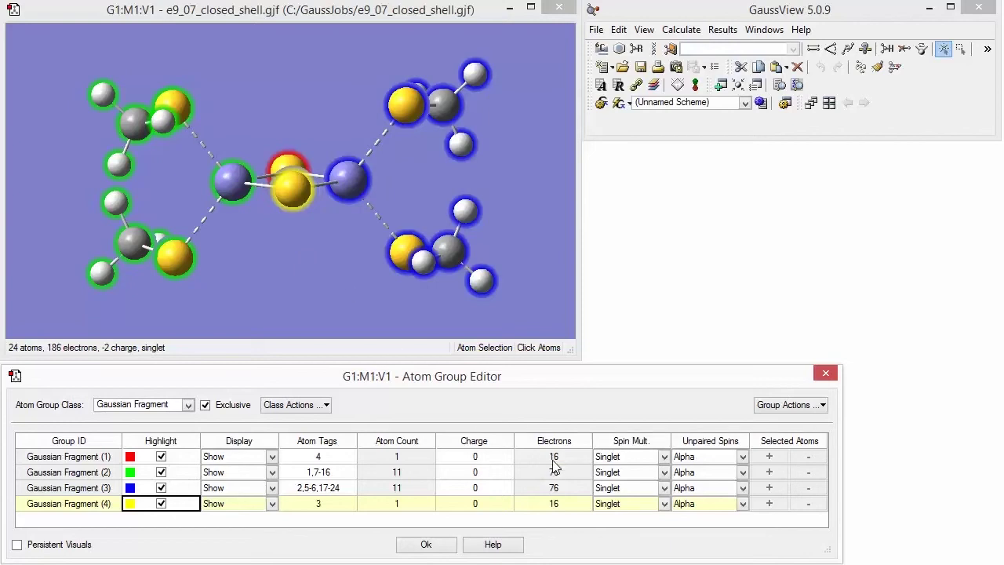
Set the fragment charges to -2, 1, 1 and -2 for fragments 1–4
{"action": "double_click", "coordinate": [476, 456]}
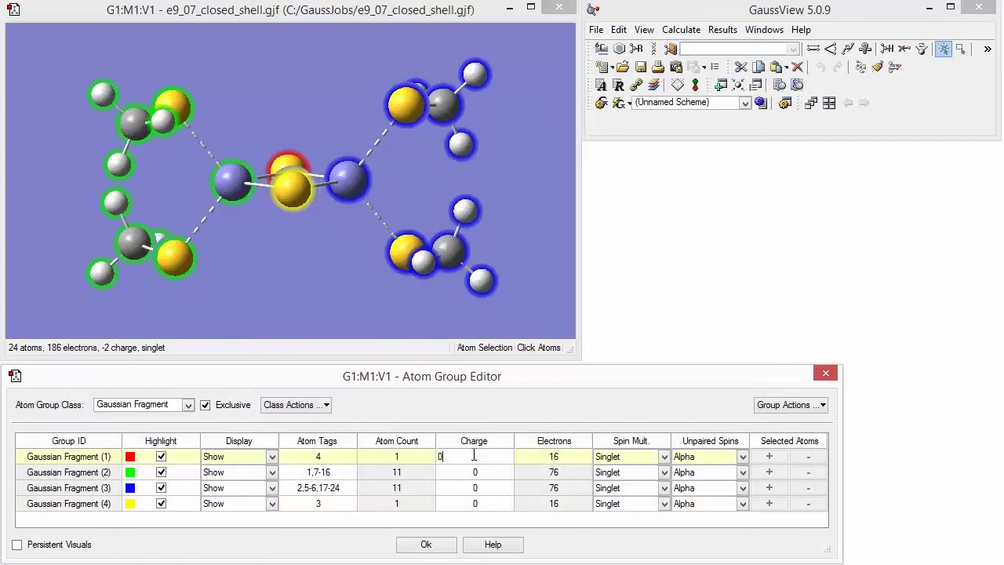
{"action": "key", "text": "BackSpace"}
{"action": "type", "text": "-2"}
{"action": "double_click", "coordinate": [476, 473]}
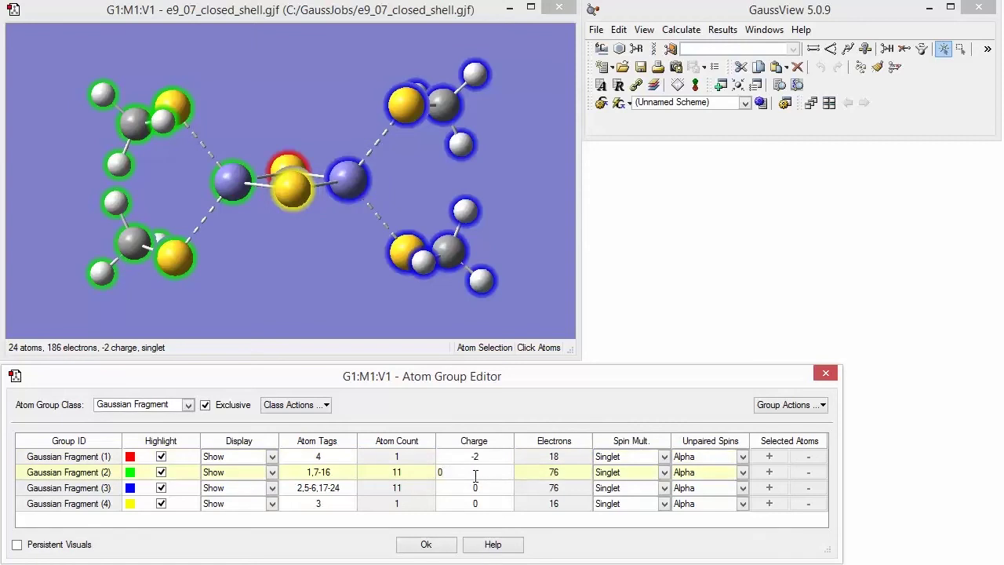
{"action": "key", "text": "BackSpace"}
{"action": "type", "text": "1"}
{"action": "double_click", "coordinate": [476, 488]}
{"action": "key", "text": "BackSpace"}
{"action": "type", "text": "1"}
{"action": "double_click", "coordinate": [485, 505]}
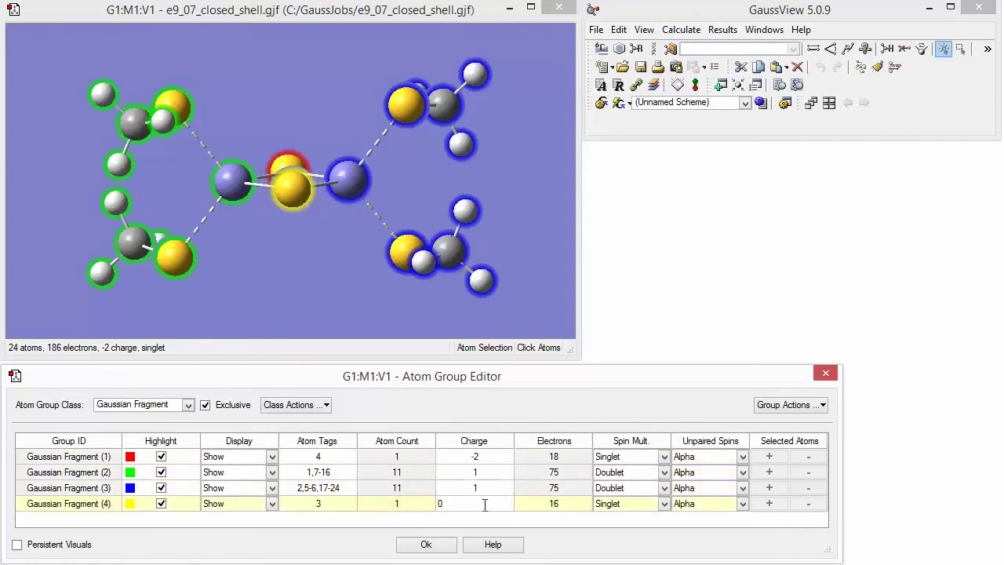
{"action": "key", "text": "BackSpace"}
{"action": "type", "text": "-"}
{"action": "type", "text": "2"}
{"action": "key", "text": "Return"}
Make fragments 2 and 3 sextets, give fragment 3 beta spins, and enable Persistent Visuals
{"action": "left_click", "coordinate": [641, 472]}
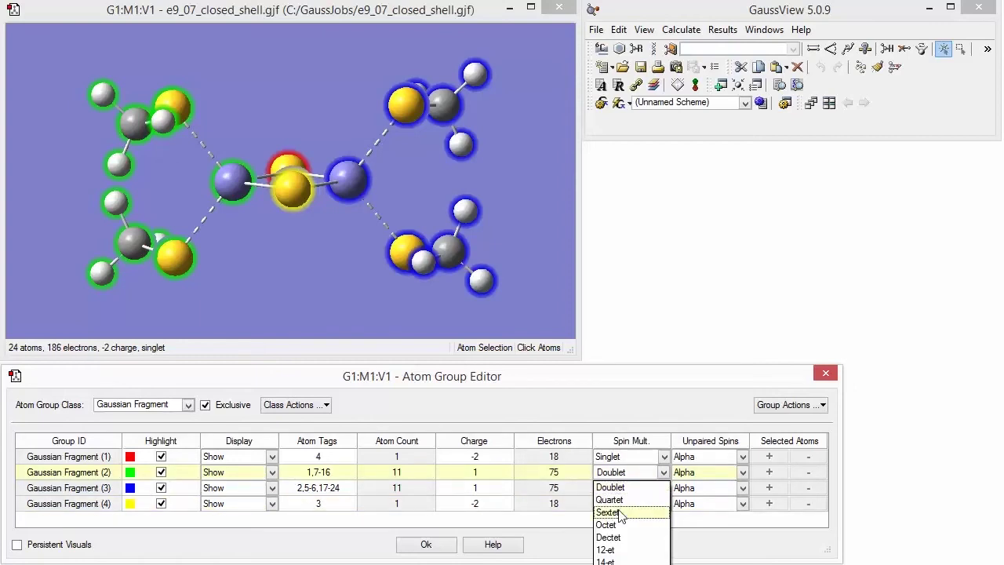
{"action": "left_click", "coordinate": [622, 513]}
{"action": "left_click", "coordinate": [620, 491]}
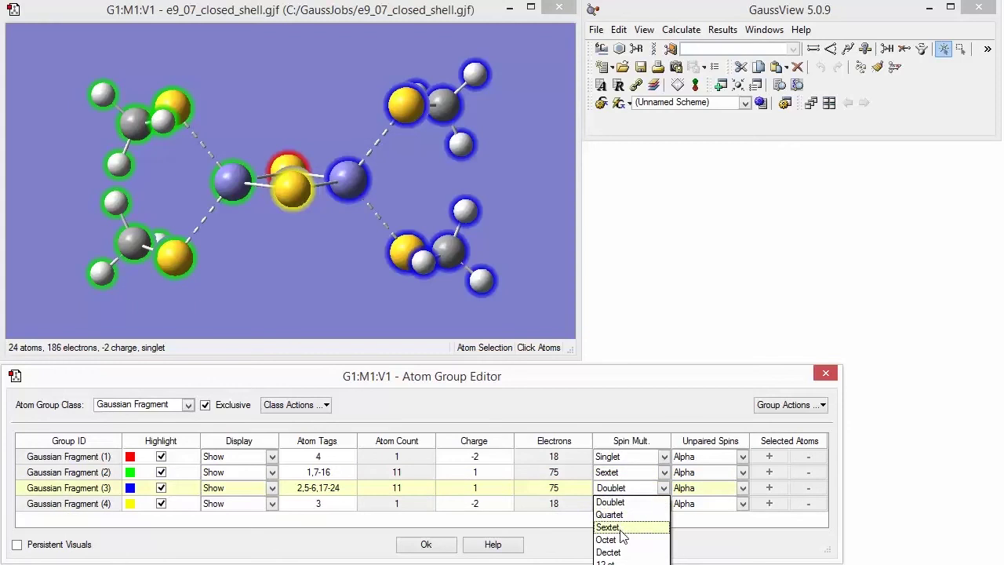
{"action": "left_click", "coordinate": [622, 527]}
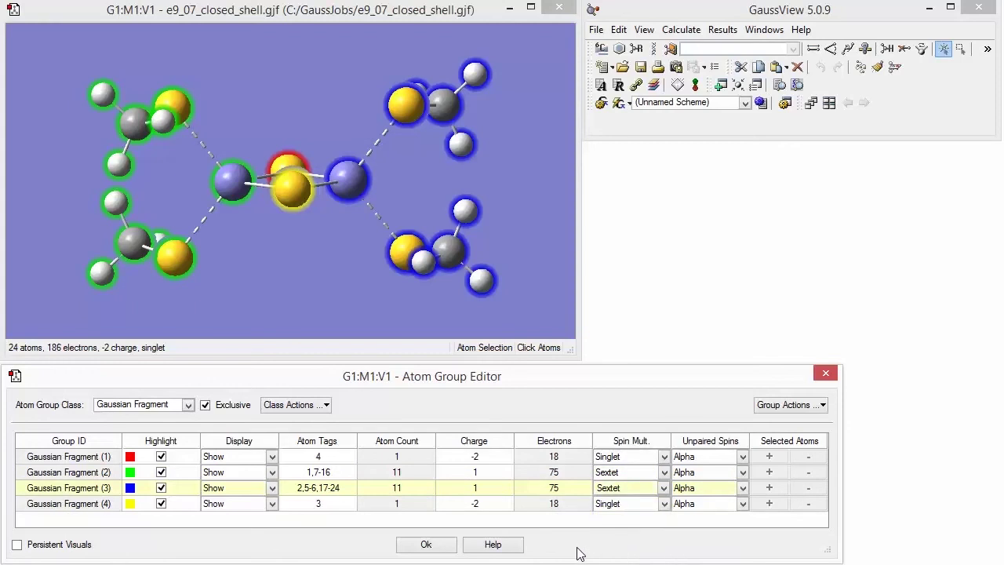
{"action": "left_click", "coordinate": [725, 488]}
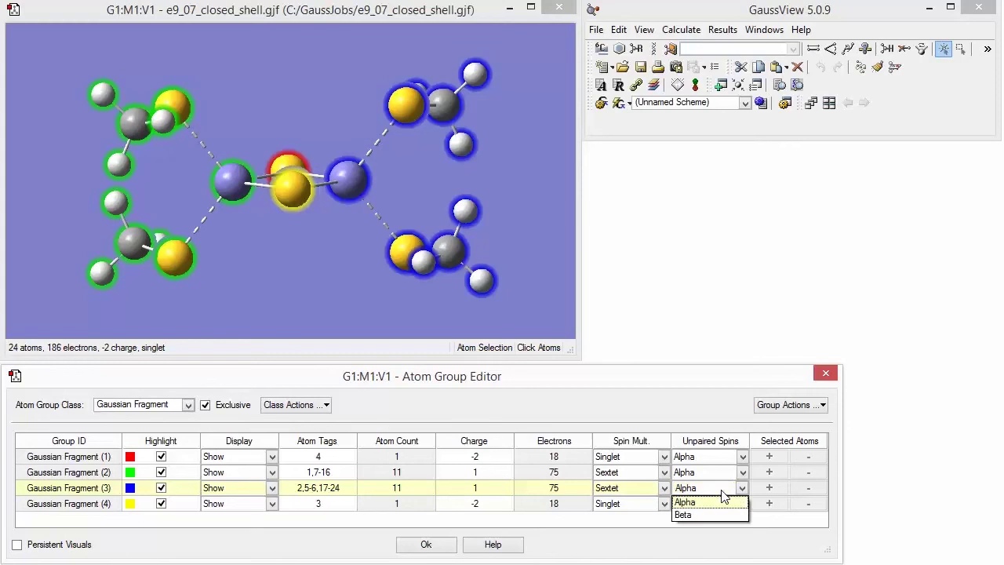
{"action": "left_click", "coordinate": [706, 514]}
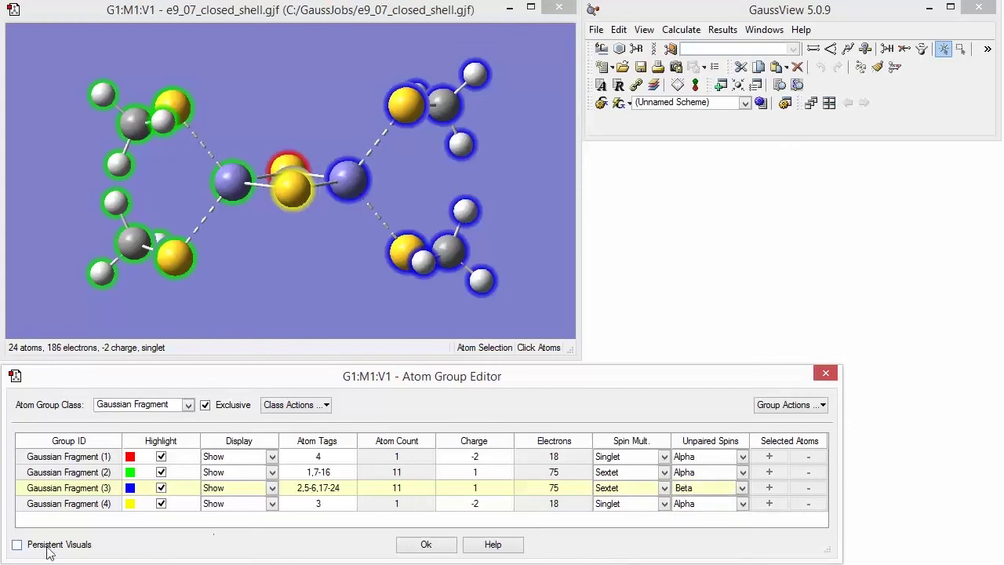
{"action": "left_click", "coordinate": [17, 545]}
Apply the fragment settings and show the Gaussian Calculation Setup's General options beside the model
{"action": "left_click", "coordinate": [424, 549]}
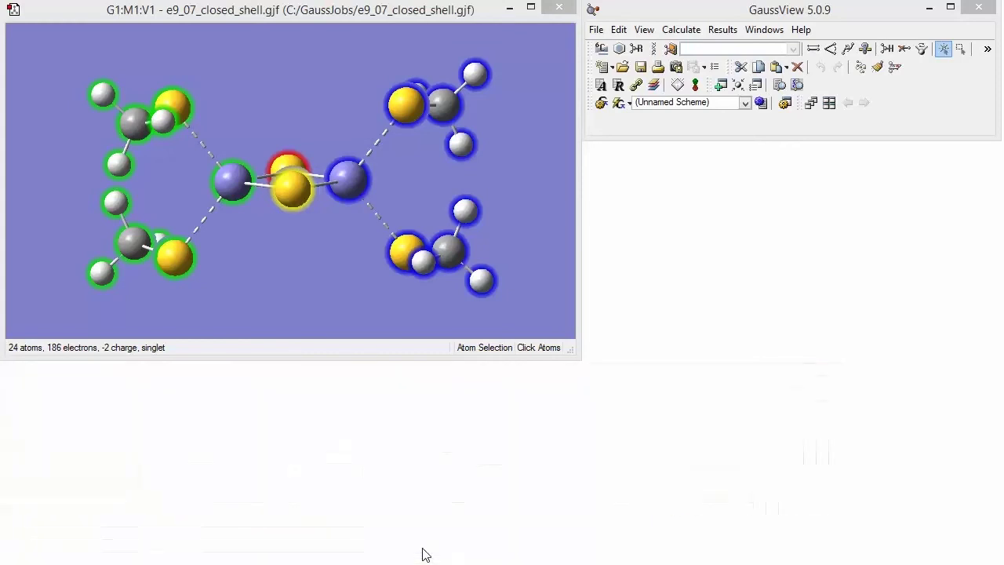
{"action": "left_click", "coordinate": [681, 29]}
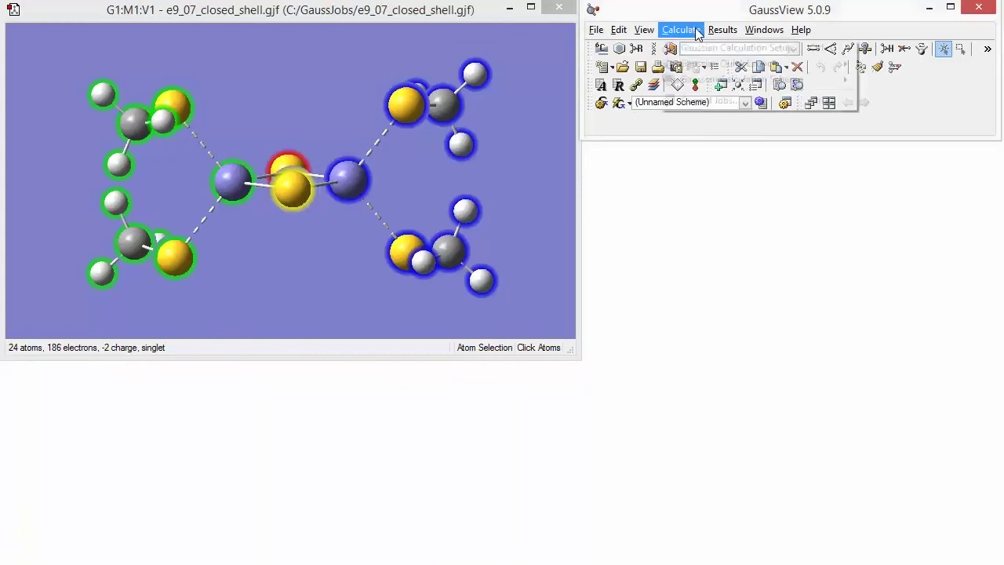
{"action": "left_click", "coordinate": [709, 48]}
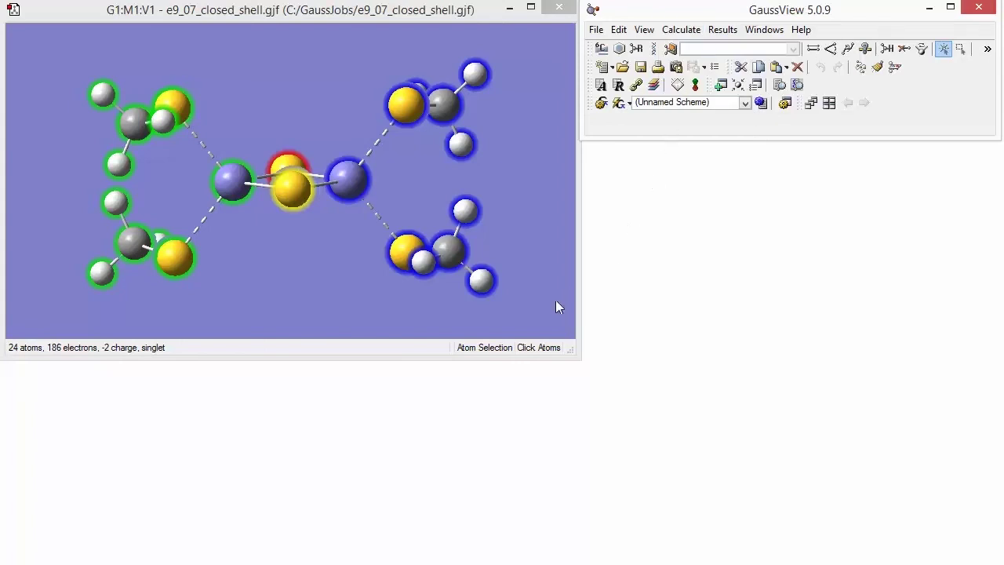
{"action": "left_click_drag", "start_coordinate": [22, 207], "coordinate": [787, 218]}
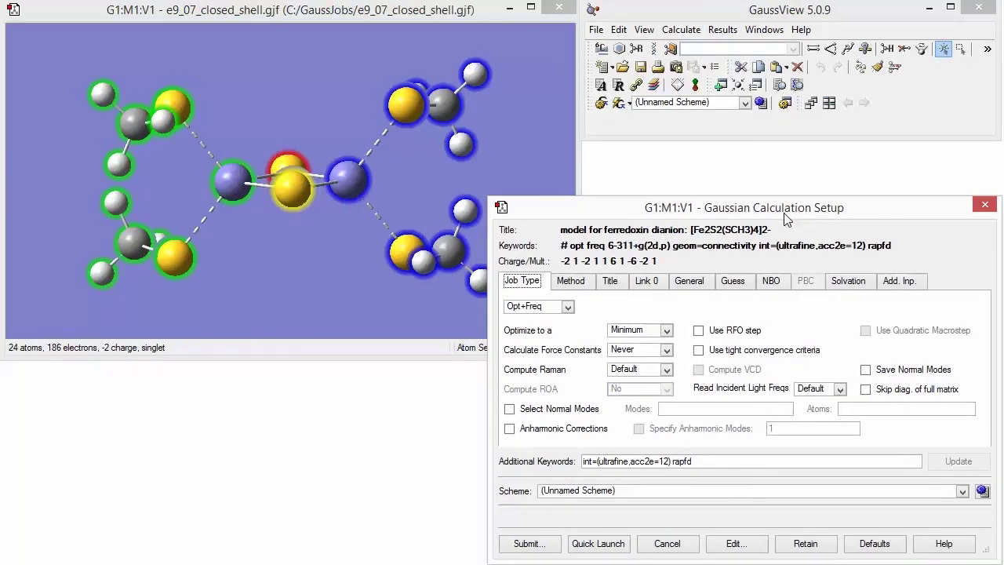
{"action": "left_click", "coordinate": [695, 284]}
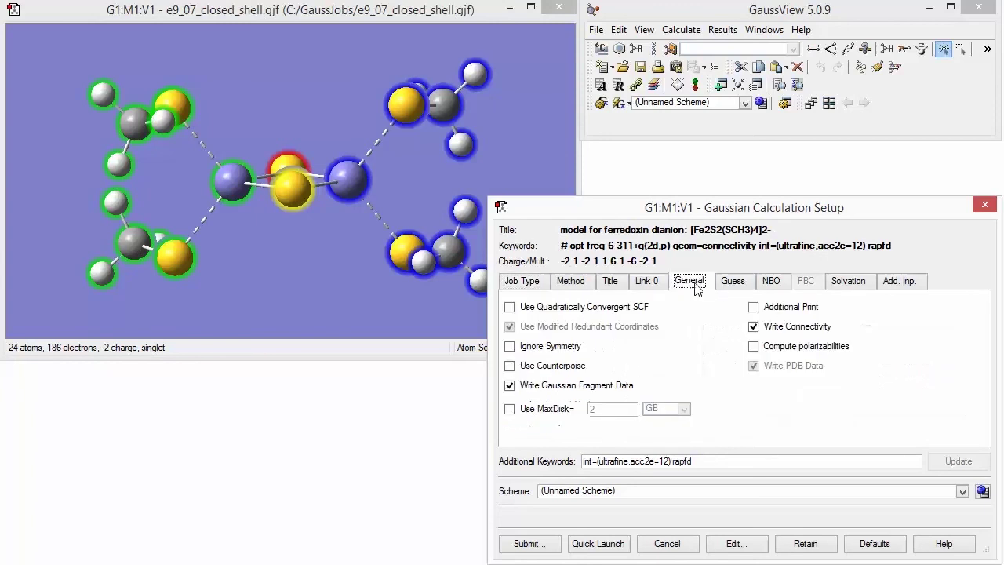